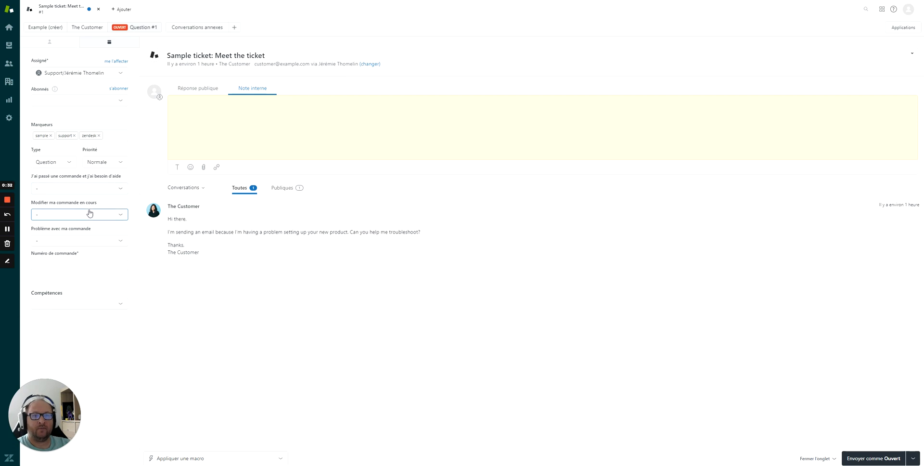
Step: Look through the choices of the ticket's "J'ai passé une commande et j'ai besoin d'aide" field without changing it
{"action": "left_click", "coordinate": [88, 190]}
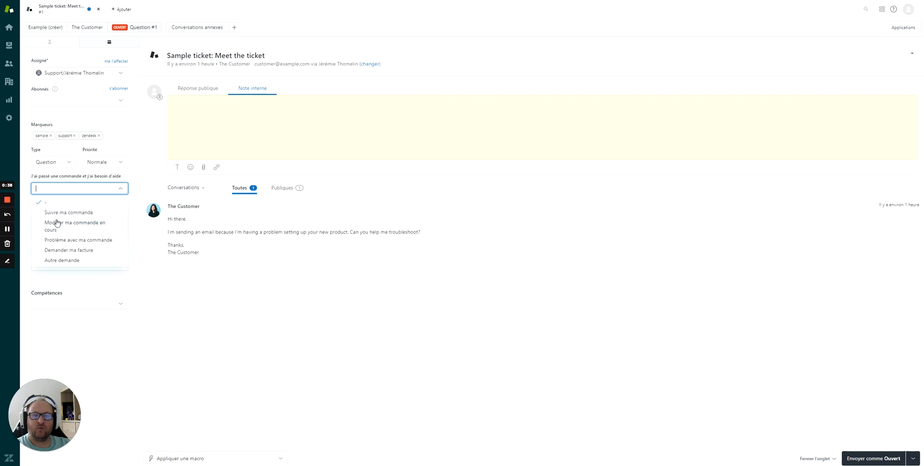
{"action": "left_click", "coordinate": [188, 307]}
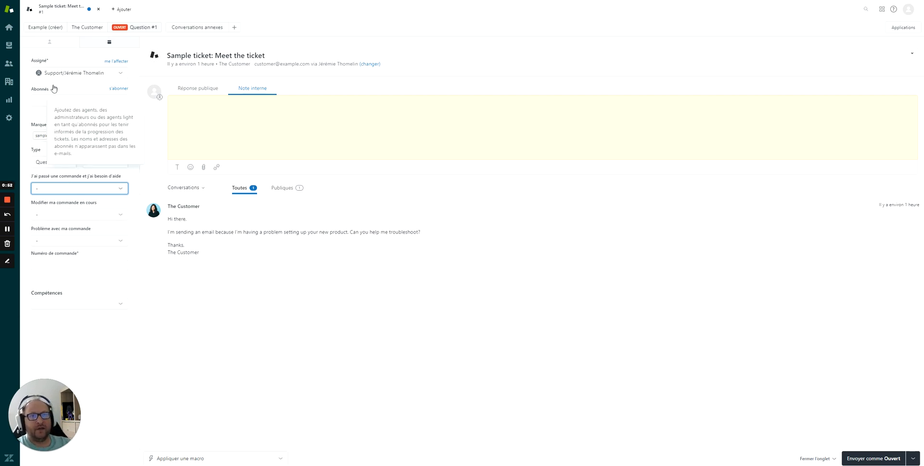
Step: Switch to the Zendesk Admin Center and open the ticket field "J'ai passé une commande et j'ai besoin d'aide"
{"action": "left_click", "coordinate": [881, 9]}
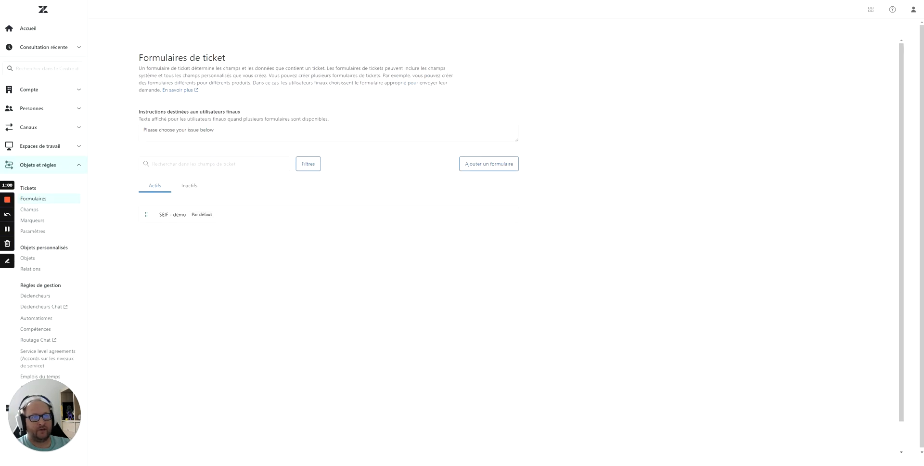
{"action": "left_click", "coordinate": [29, 209]}
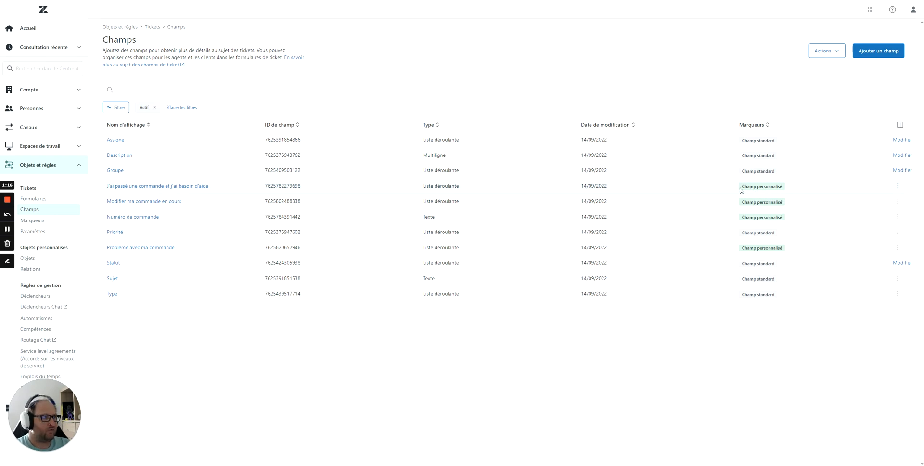
{"action": "left_click", "coordinate": [196, 191]}
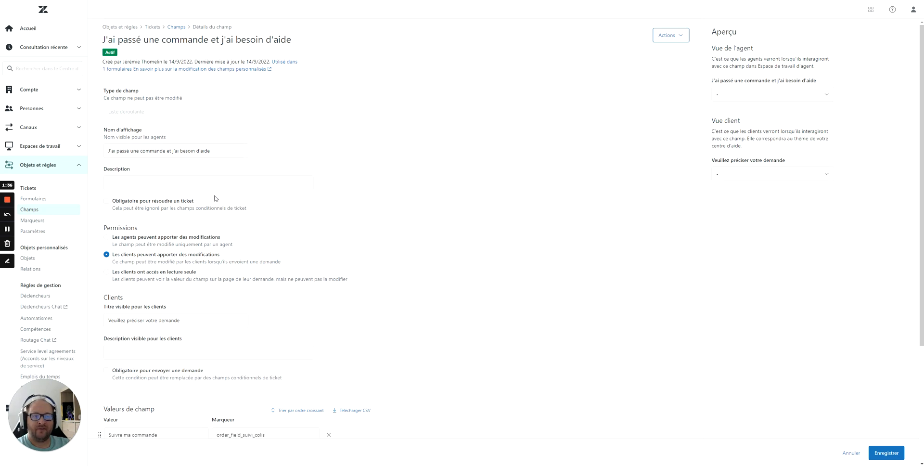
Step: Review the field's permissions, client-facing title and list of values with their tags, and return to the ticket fields list
{"action": "scroll", "coordinate": [194, 202], "scroll_direction": "down", "scroll_amount": 1}
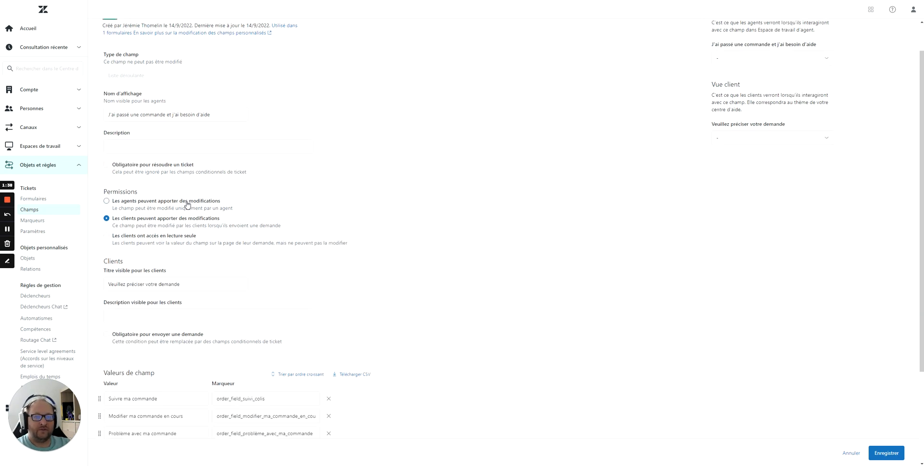
{"action": "scroll", "coordinate": [190, 204], "scroll_direction": "down", "scroll_amount": 2}
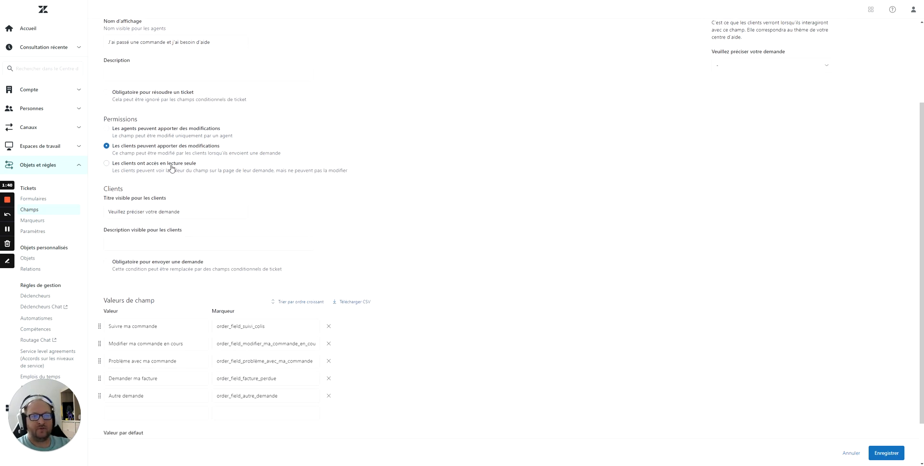
{"action": "scroll", "coordinate": [172, 169], "scroll_direction": "up", "scroll_amount": 1}
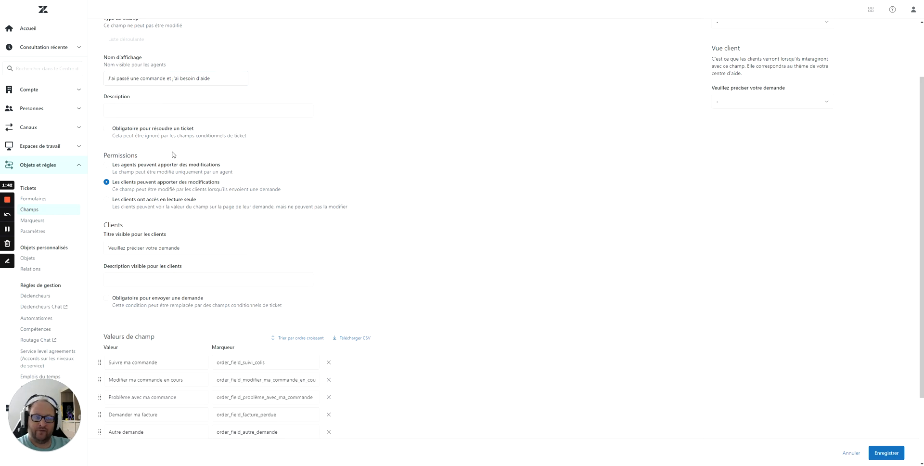
{"action": "scroll", "coordinate": [173, 156], "scroll_direction": "down", "scroll_amount": 1}
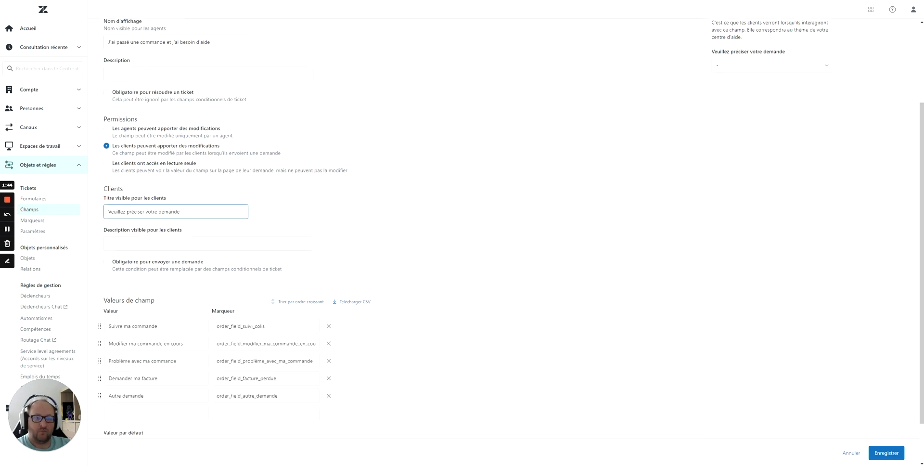
{"action": "scroll", "coordinate": [192, 214], "scroll_direction": "down", "scroll_amount": 1}
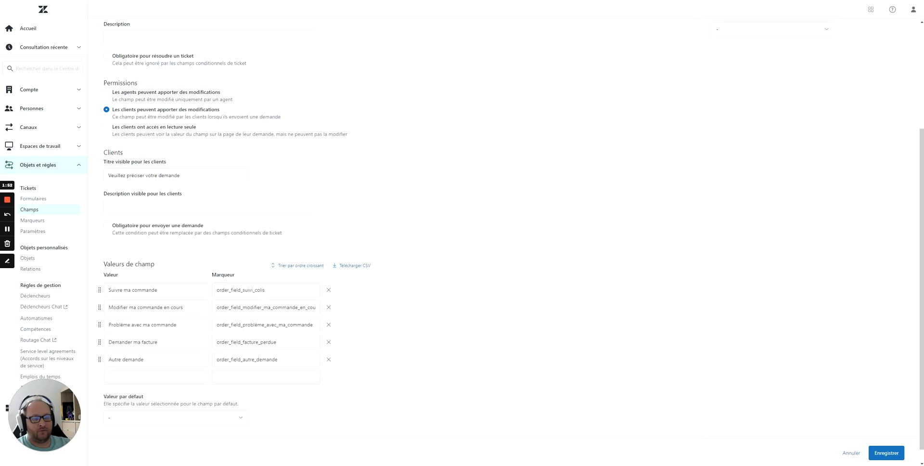
{"action": "scroll", "coordinate": [266, 301], "scroll_direction": "up", "scroll_amount": 3}
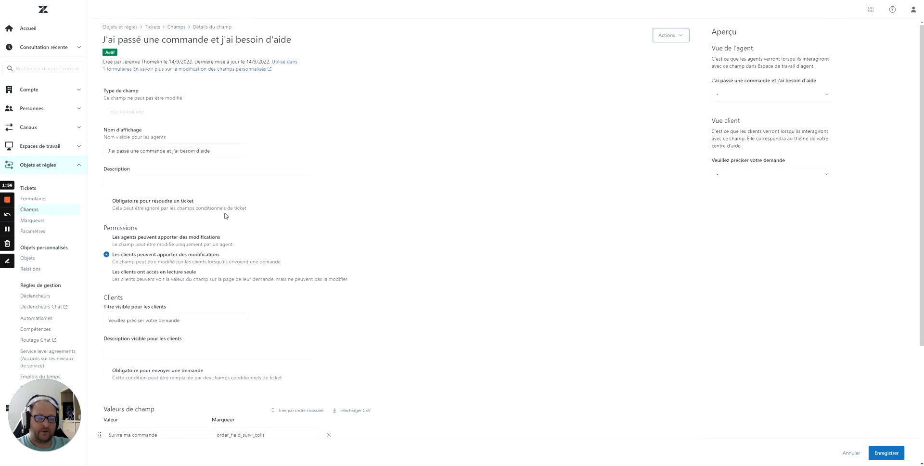
{"action": "left_click", "coordinate": [176, 27]}
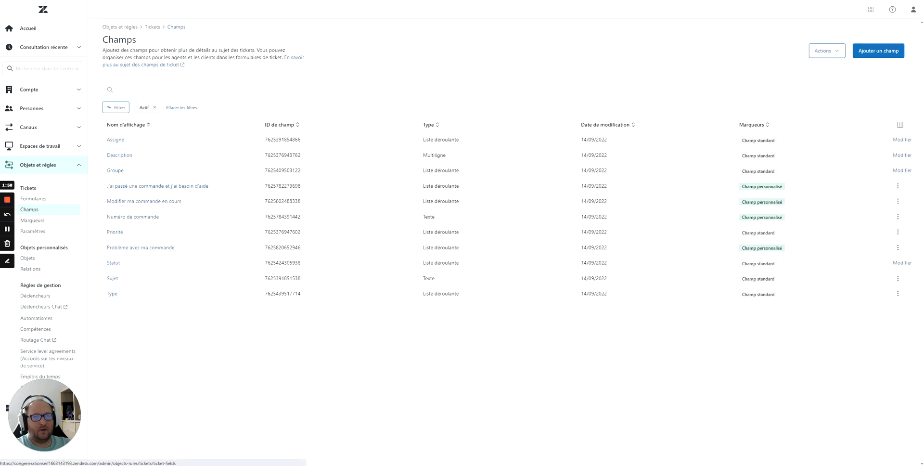
Step: Open the "SEIF - démo" ticket form and examine the order of the fields it contains
{"action": "left_click", "coordinate": [45, 199]}
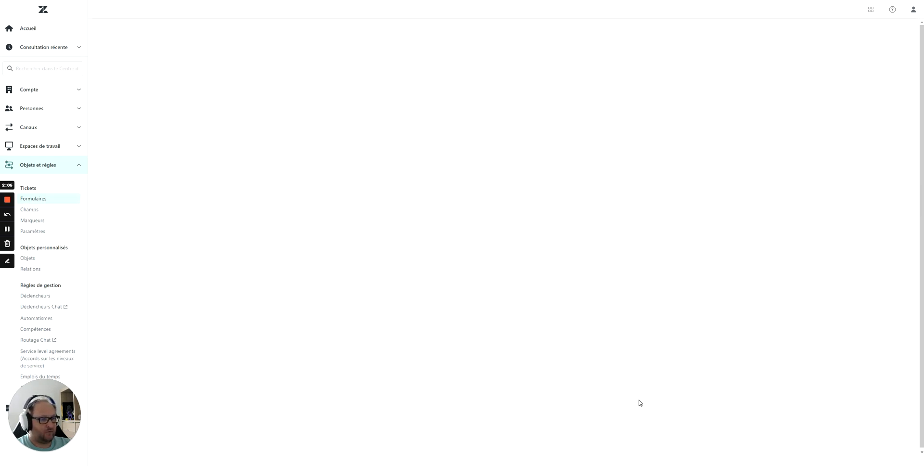
{"action": "left_click", "coordinate": [57, 199]}
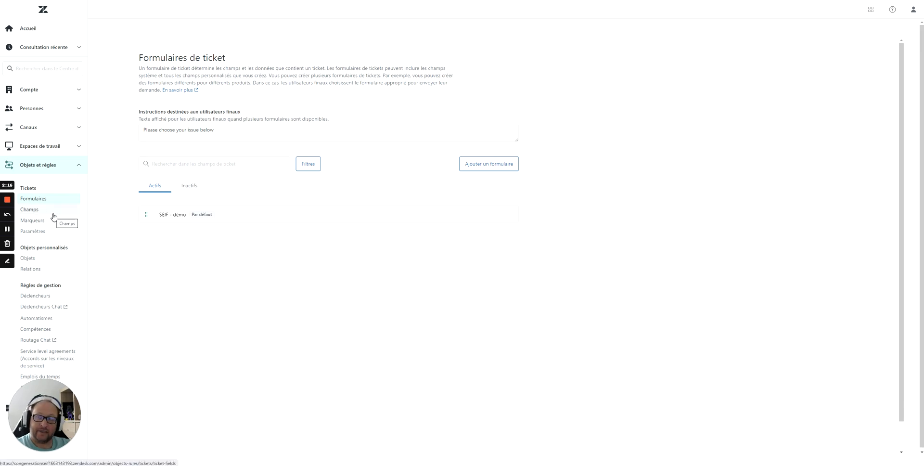
{"action": "left_click", "coordinate": [180, 216]}
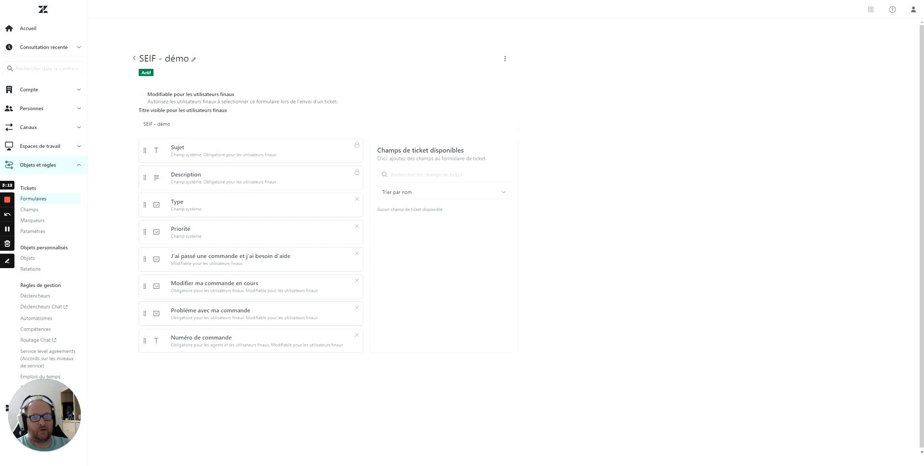
{"action": "left_click_drag", "start_coordinate": [145, 286], "coordinate": [202, 282]}
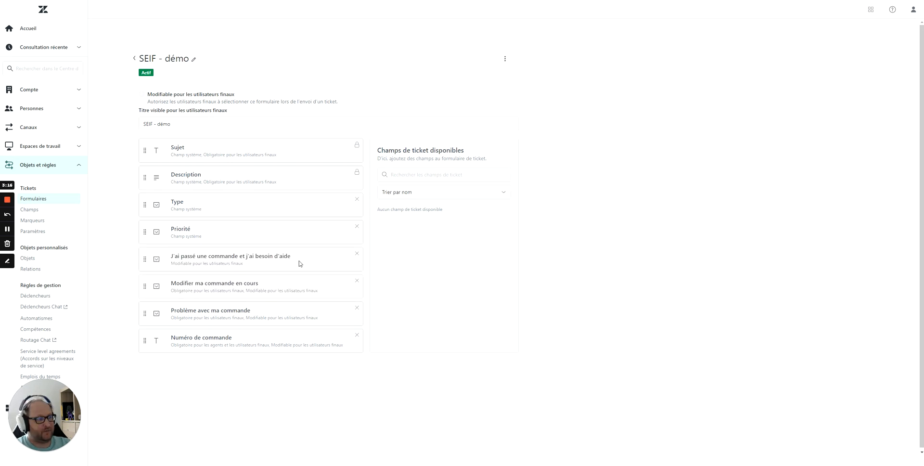
Step: Return to the ticket forms list and open the conditions of the "SEIF - démo" form
{"action": "left_click", "coordinate": [134, 59]}
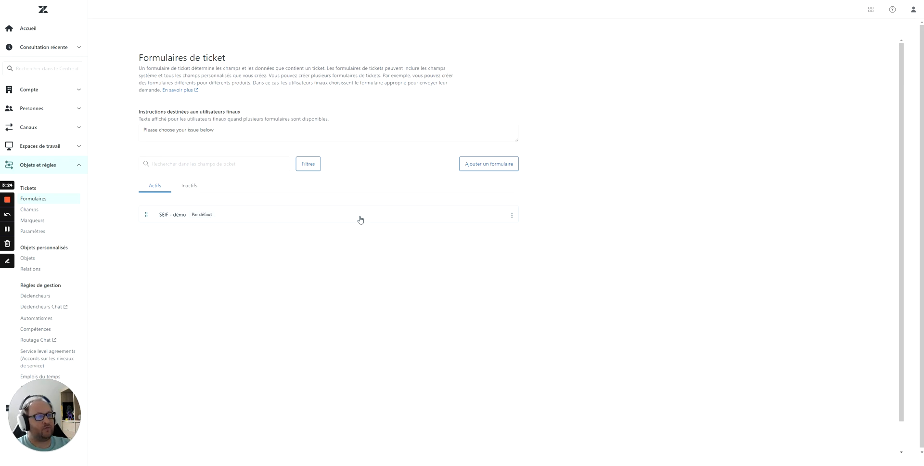
{"action": "left_click", "coordinate": [511, 216]}
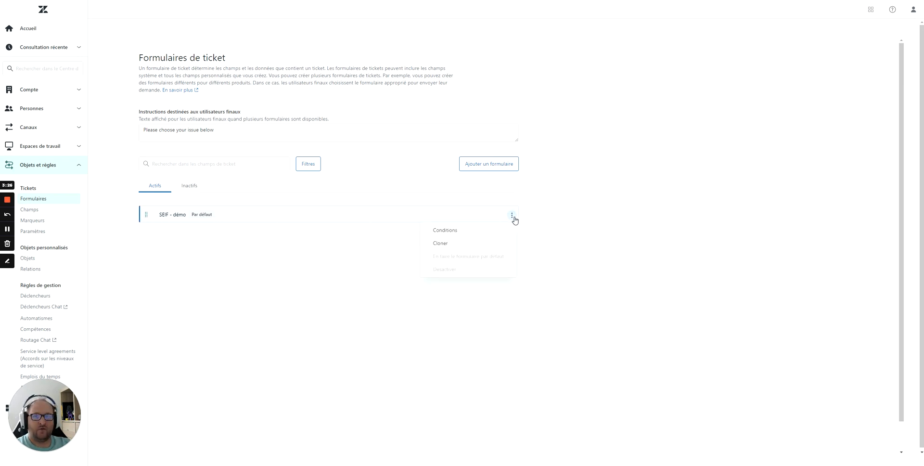
{"action": "left_click", "coordinate": [469, 233]}
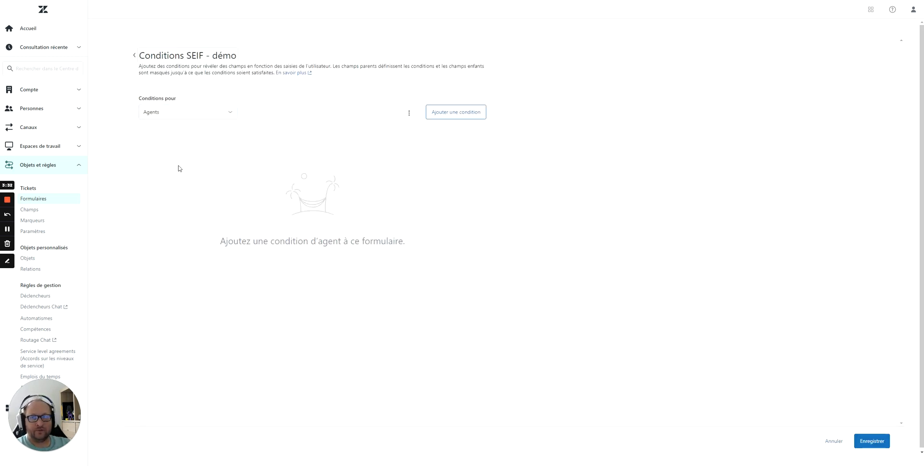
Step: Check which audiences the form's conditions can apply to, keeping Agents selected
{"action": "left_click", "coordinate": [172, 114]}
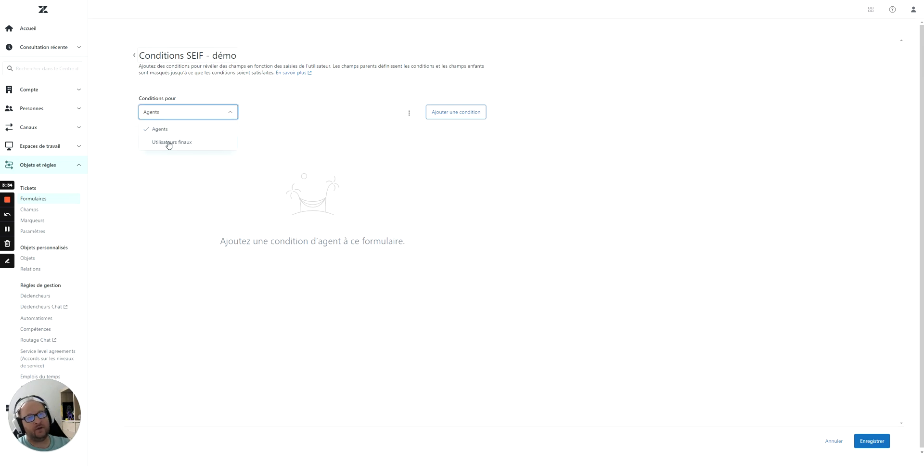
{"action": "left_click", "coordinate": [264, 120]}
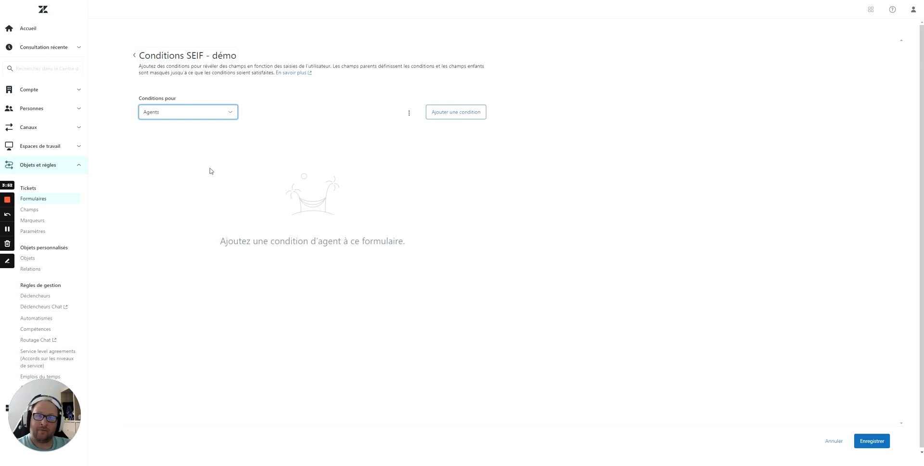
{"action": "left_click", "coordinate": [183, 117]}
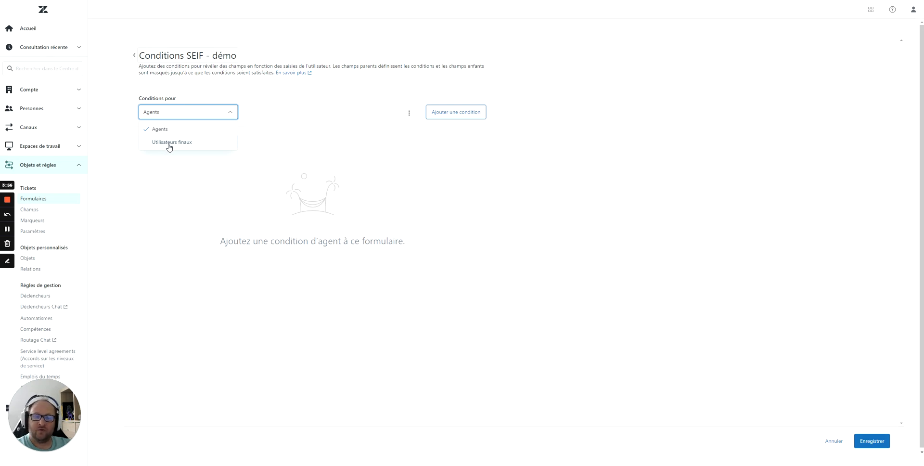
{"action": "left_click", "coordinate": [187, 174]}
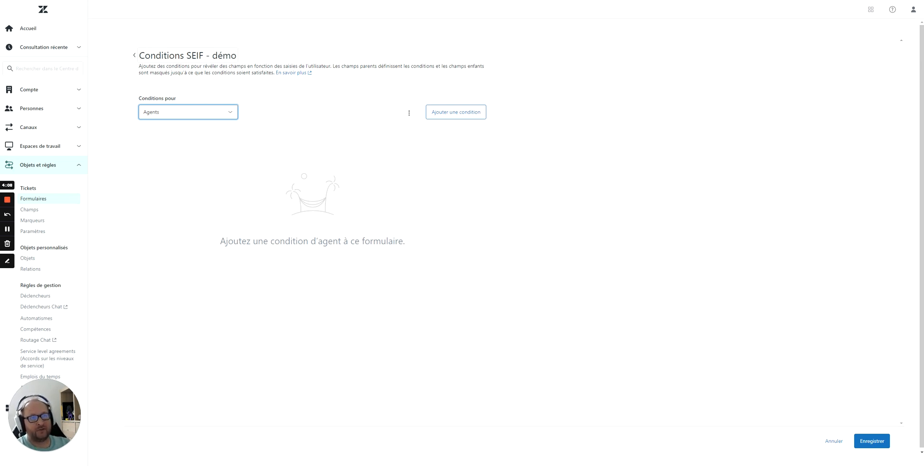
Step: Start an agent condition on "J'ai passé une commande et j'ai besoin d'aide" with the value "Modifier ma commande en cours"
{"action": "left_click", "coordinate": [457, 115]}
{"action": "left_click", "coordinate": [443, 85]}
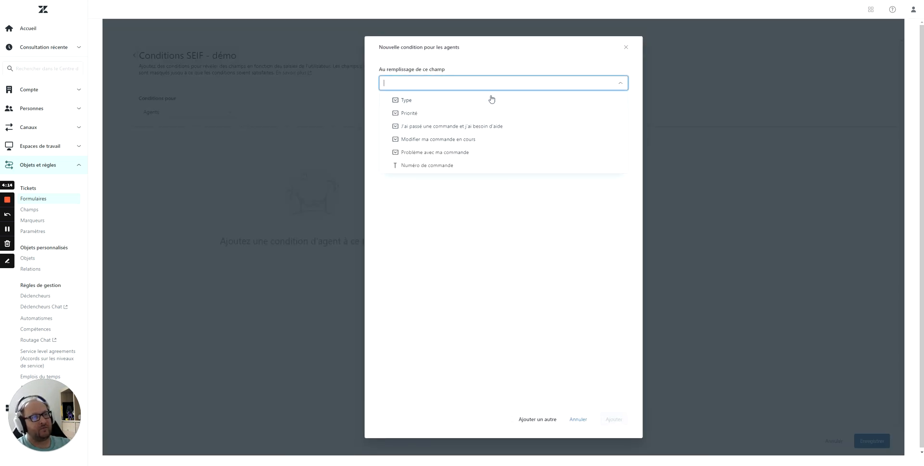
{"action": "left_click", "coordinate": [436, 127]}
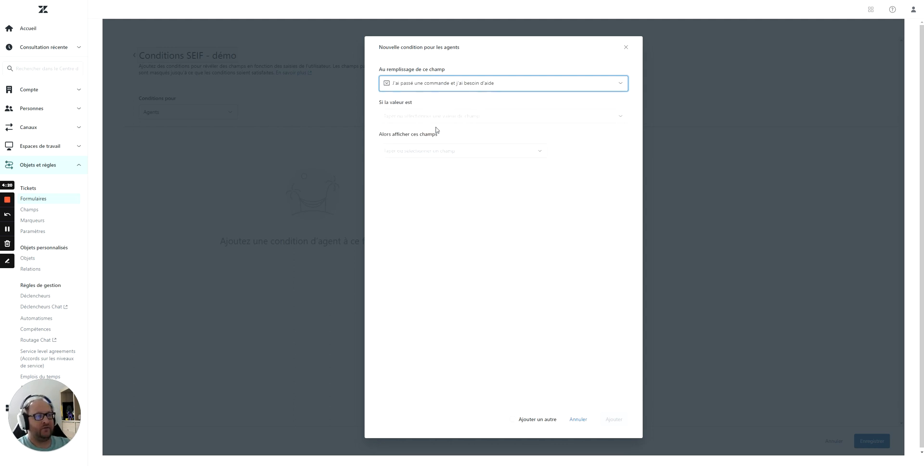
{"action": "left_click", "coordinate": [435, 117]}
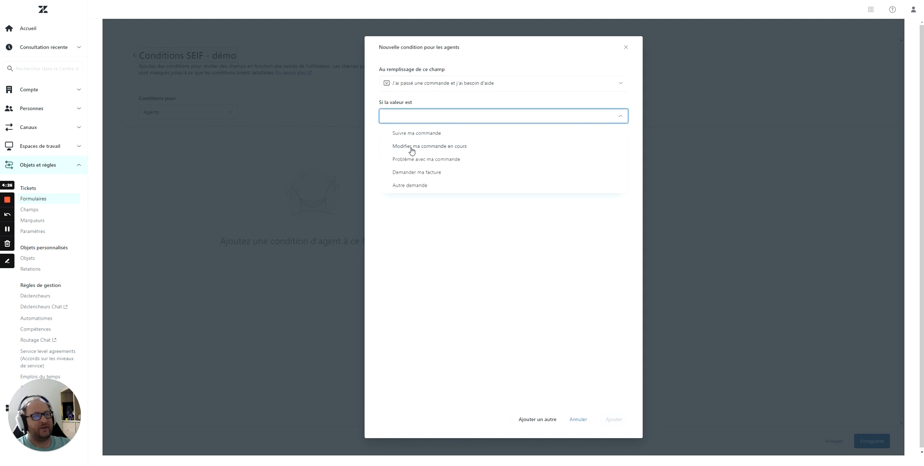
{"action": "left_click", "coordinate": [431, 146]}
Step: Choose "Modifier ma commande en cours" and "Numéro de commande" as the fields the condition displays
{"action": "left_click", "coordinate": [439, 149]}
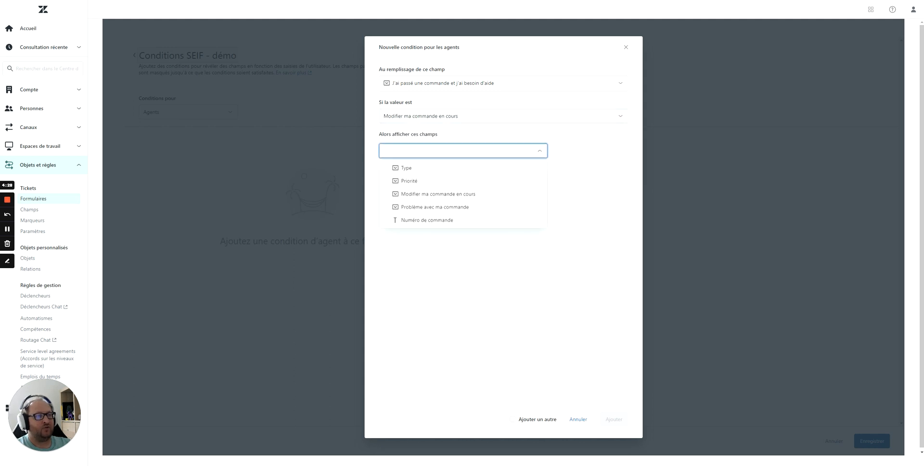
{"action": "left_click", "coordinate": [454, 194]}
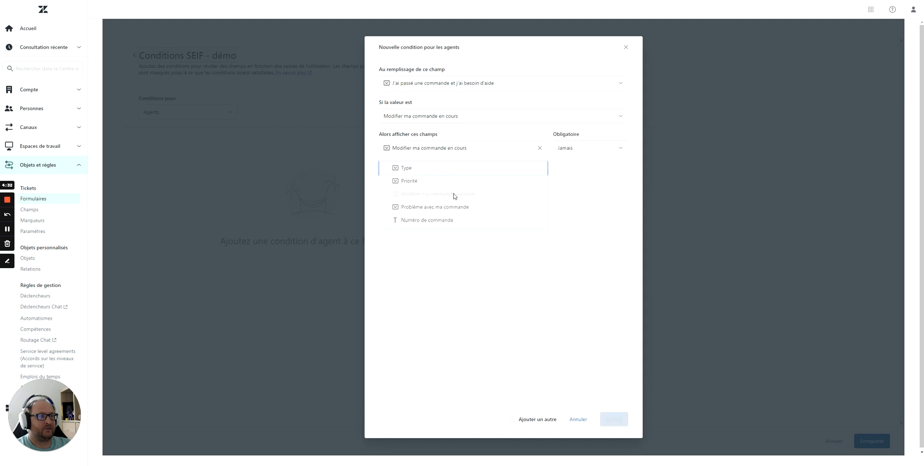
{"action": "left_click", "coordinate": [451, 170]}
{"action": "left_click", "coordinate": [426, 236]}
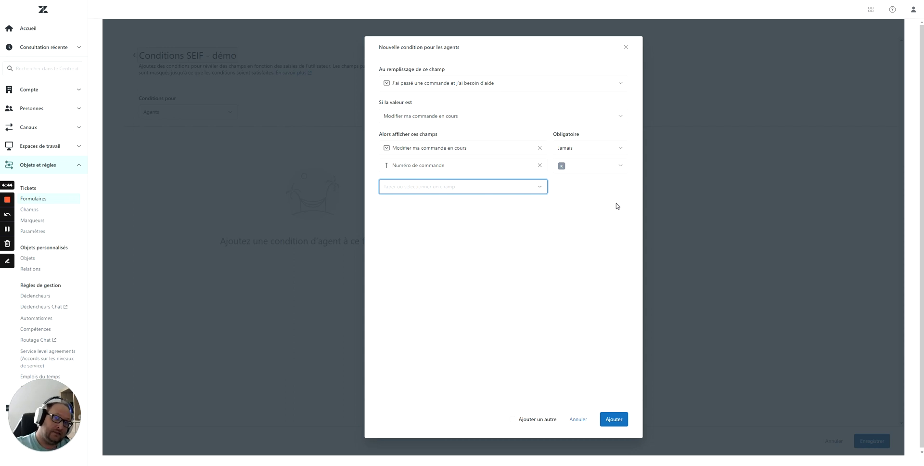
Step: Make both displayed fields required "Toujours" and add the condition with the option to add another one enabled
{"action": "left_click", "coordinate": [577, 154]}
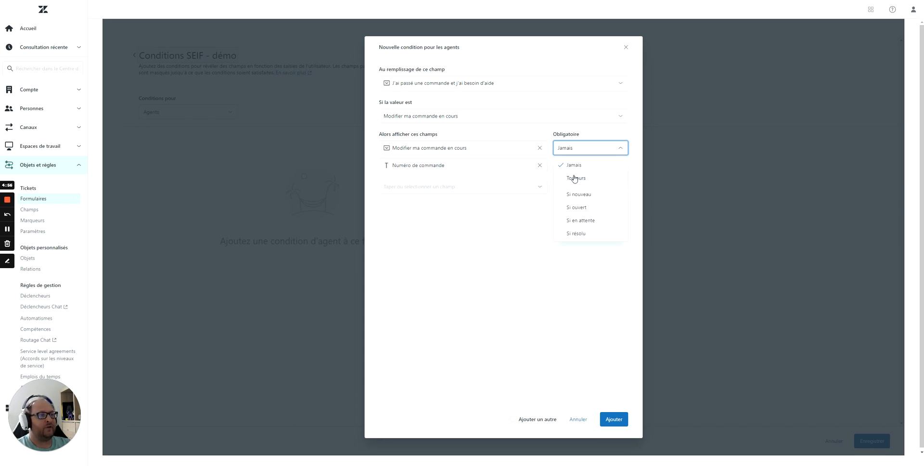
{"action": "left_click", "coordinate": [574, 178]}
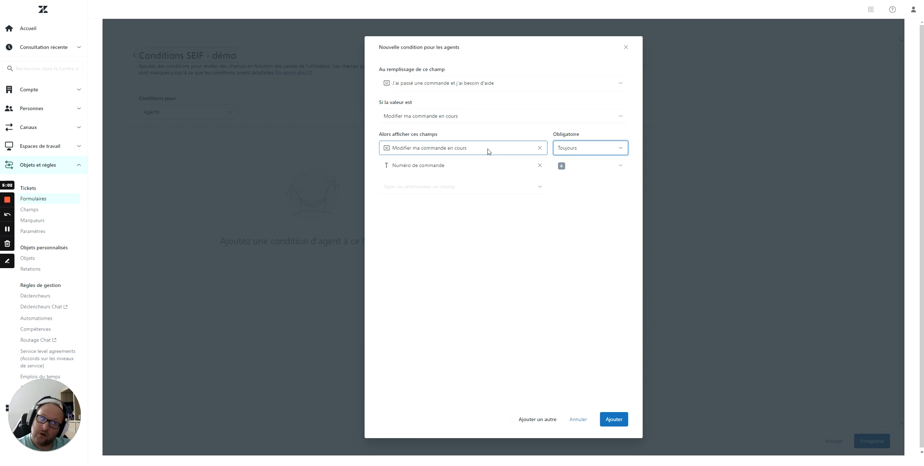
{"action": "left_click", "coordinate": [579, 172]}
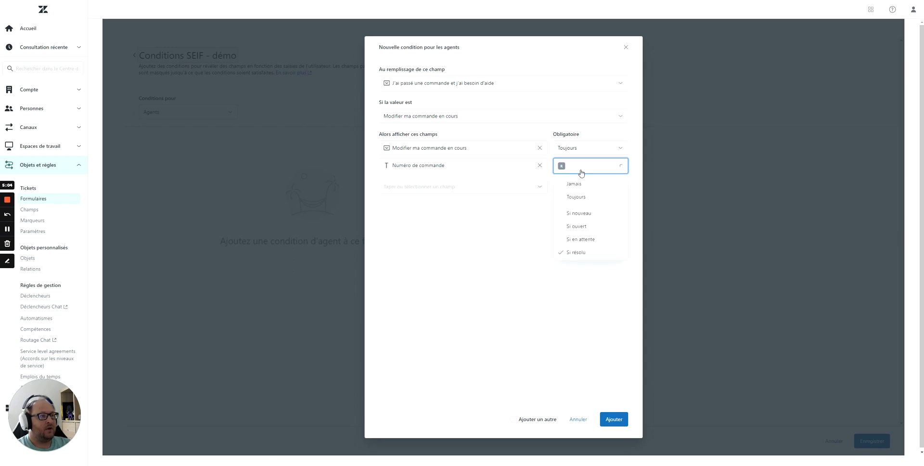
{"action": "left_click", "coordinate": [578, 196]}
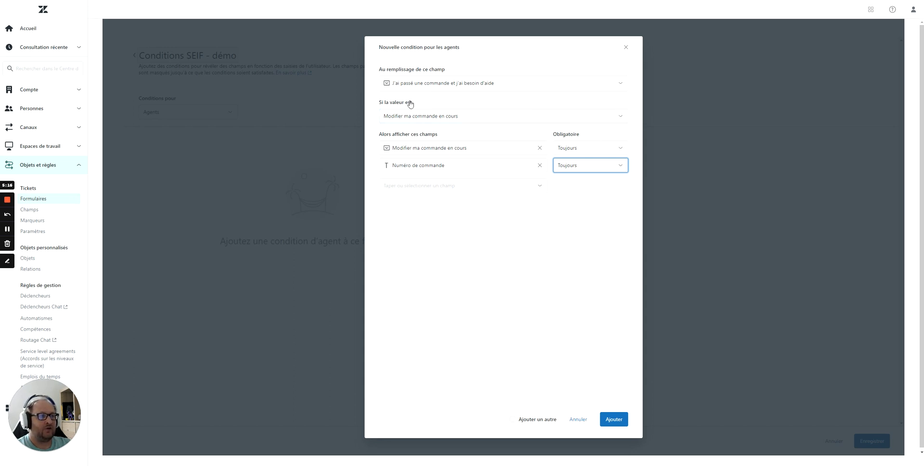
{"action": "left_click", "coordinate": [512, 420]}
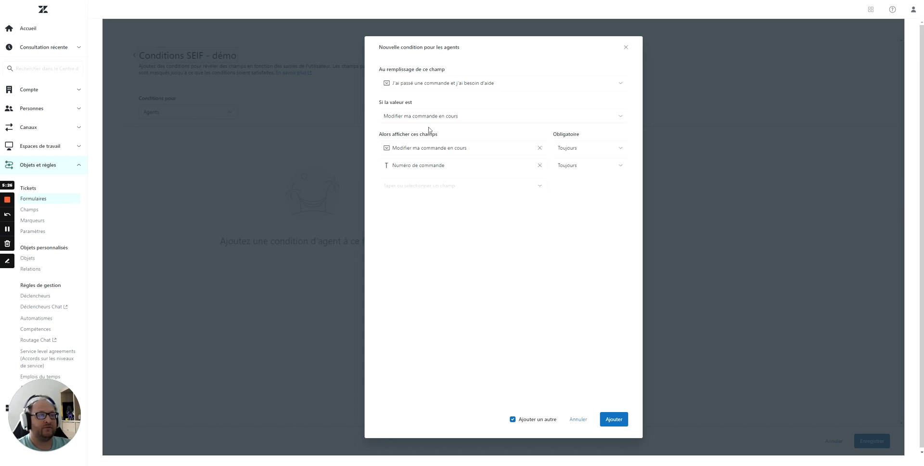
{"action": "left_click", "coordinate": [613, 419]}
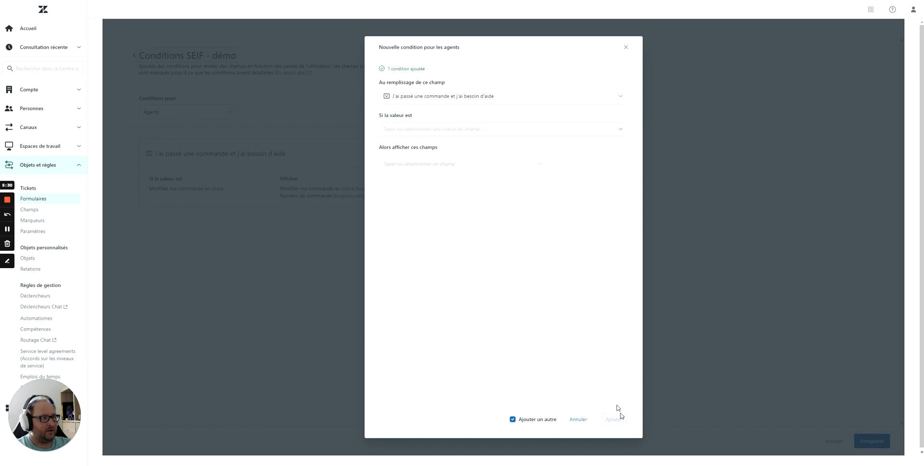
Step: Set the condition's value to "Problème avec ma commande" and display the fields "Problème avec ma commande" and "Numéro de commande"
{"action": "left_click", "coordinate": [436, 135]}
{"action": "left_click", "coordinate": [431, 172]}
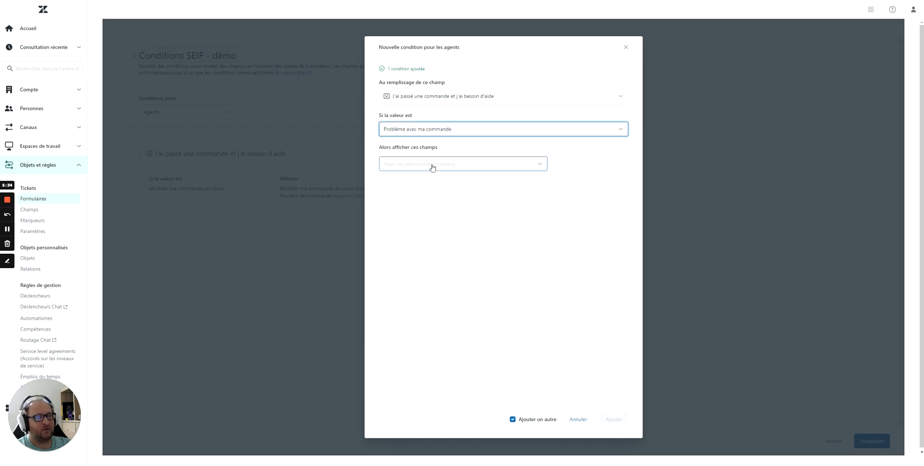
{"action": "left_click", "coordinate": [432, 166]}
{"action": "left_click", "coordinate": [434, 221]}
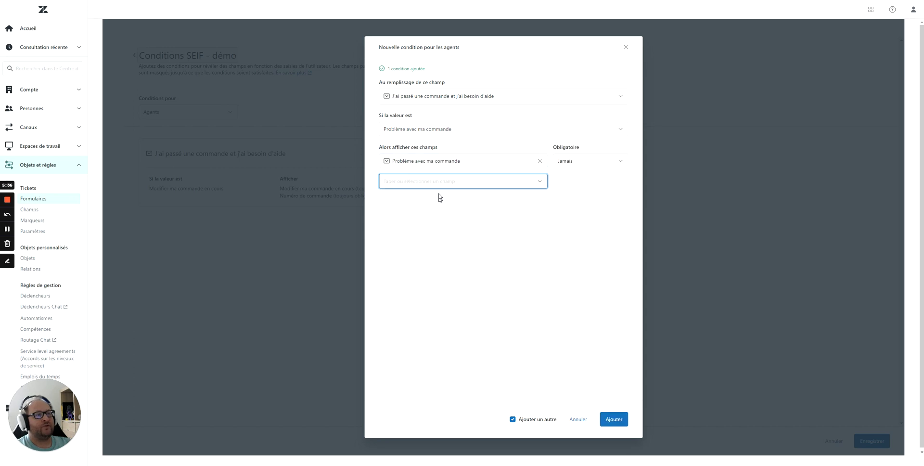
{"action": "left_click", "coordinate": [439, 187]}
{"action": "left_click", "coordinate": [433, 250]}
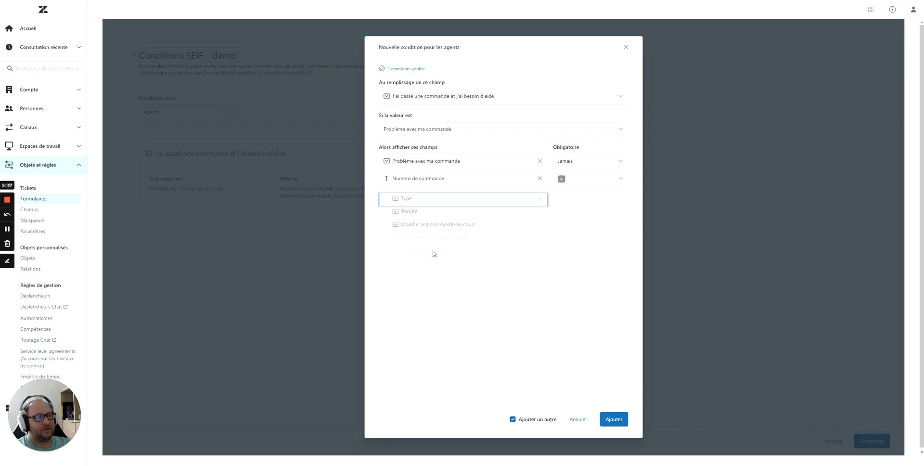
Step: Make "Problème avec ma commande" and "Numéro de commande" required "Toujours" and add the condition
{"action": "left_click", "coordinate": [577, 163]}
{"action": "left_click", "coordinate": [577, 192]}
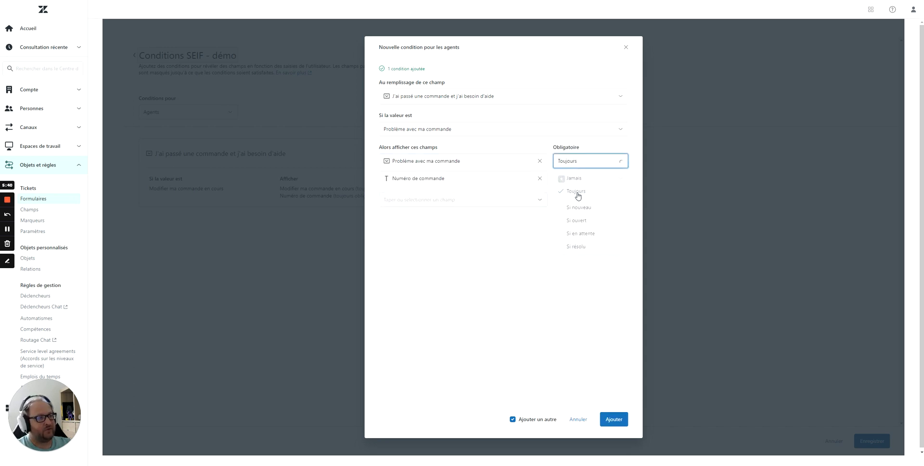
{"action": "left_click", "coordinate": [578, 182]}
{"action": "left_click", "coordinate": [577, 209]}
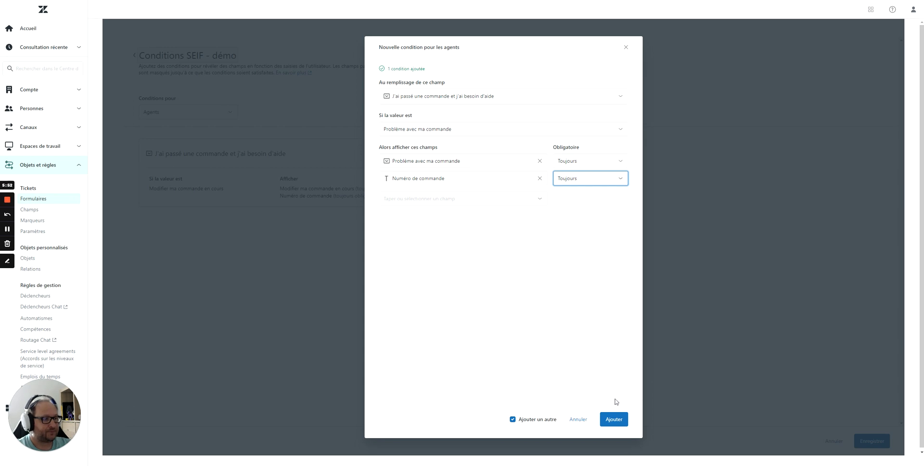
{"action": "left_click", "coordinate": [614, 419]}
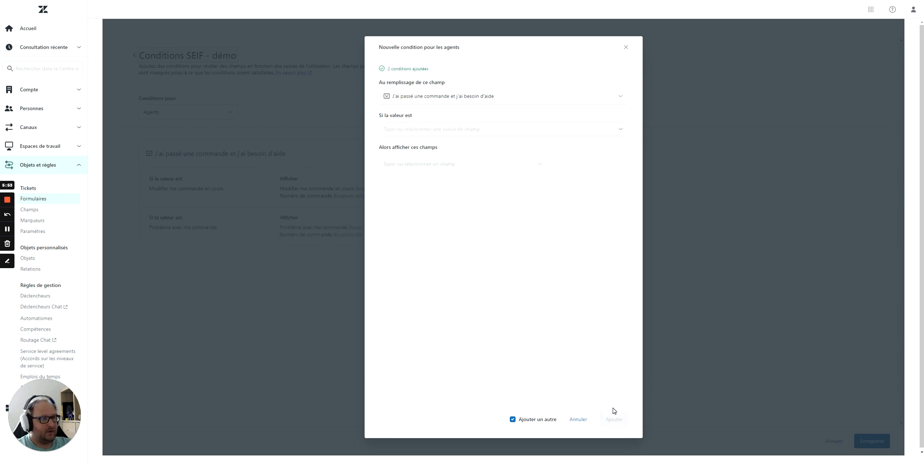
Step: Add a condition for the value "Suivre ma commande" that displays "Numéro de commande" as required "Toujours"
{"action": "left_click", "coordinate": [469, 130]}
{"action": "left_click", "coordinate": [468, 147]}
{"action": "left_click", "coordinate": [471, 163]}
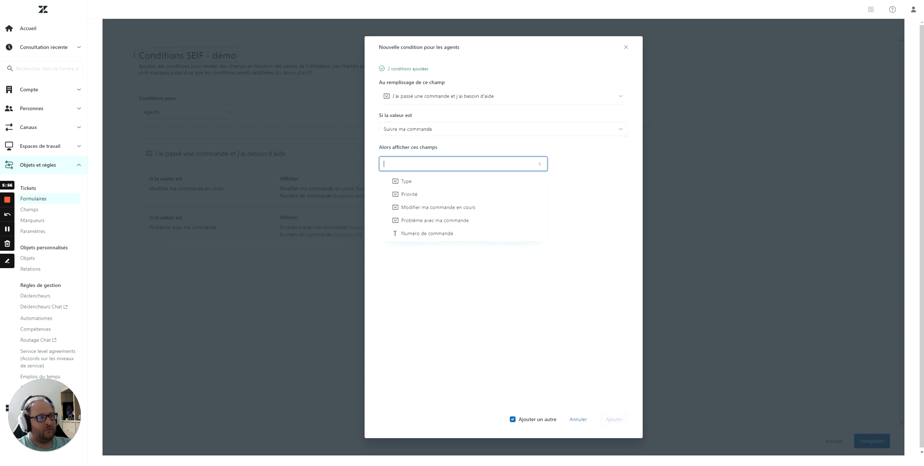
{"action": "left_click", "coordinate": [436, 231]}
{"action": "left_click", "coordinate": [586, 162]}
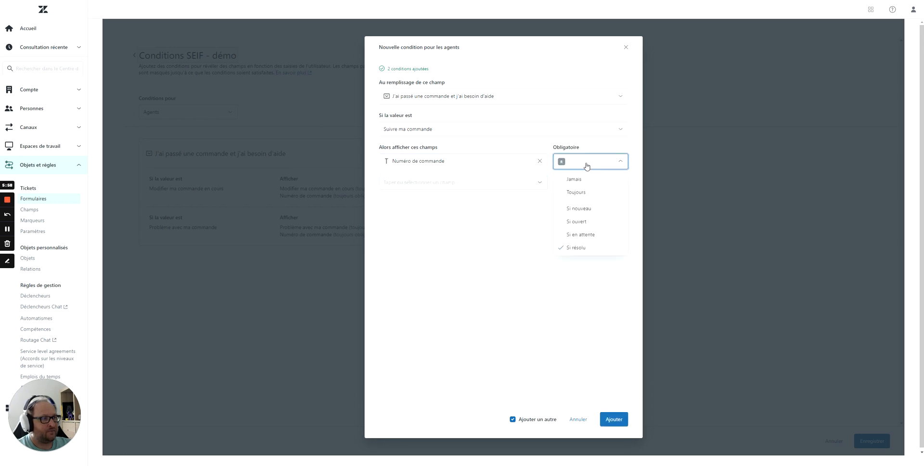
{"action": "left_click", "coordinate": [586, 193]}
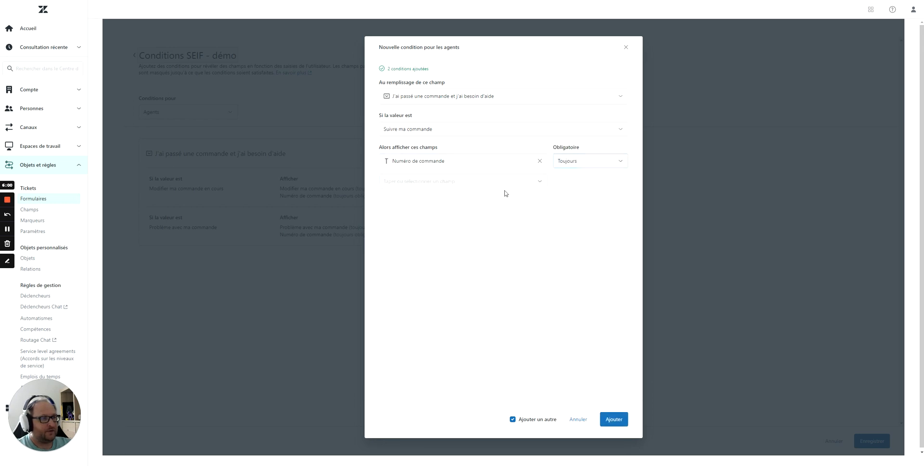
{"action": "left_click", "coordinate": [613, 418]}
Step: Add a condition for the value "Demander ma facture" that displays "Numéro de commande" with the required setting "Jamais"
{"action": "left_click", "coordinate": [429, 134]}
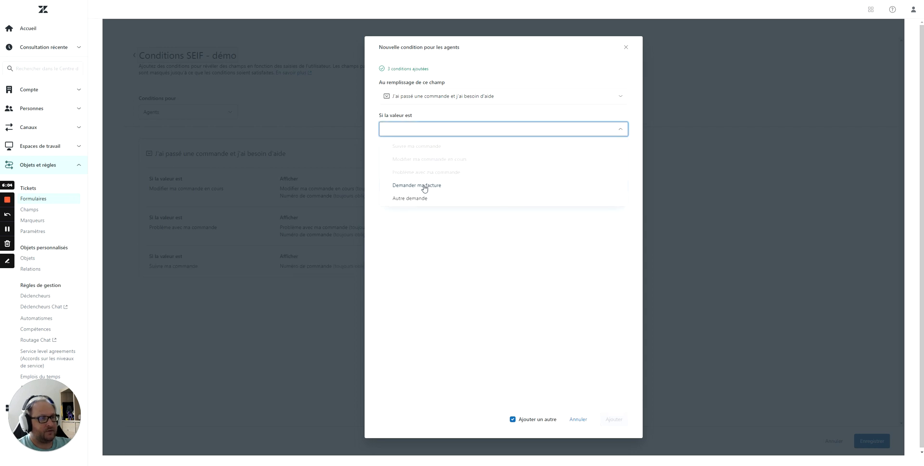
{"action": "left_click", "coordinate": [425, 185]}
{"action": "left_click", "coordinate": [503, 164]}
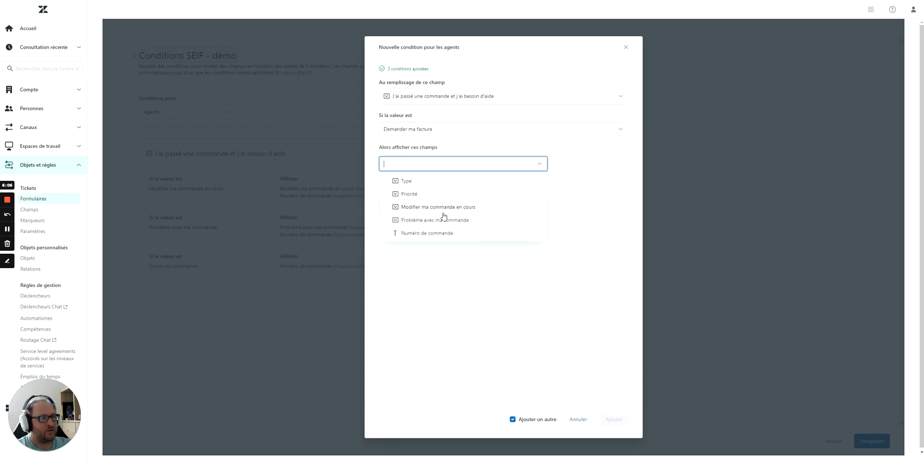
{"action": "left_click", "coordinate": [429, 233]}
{"action": "left_click", "coordinate": [574, 162]}
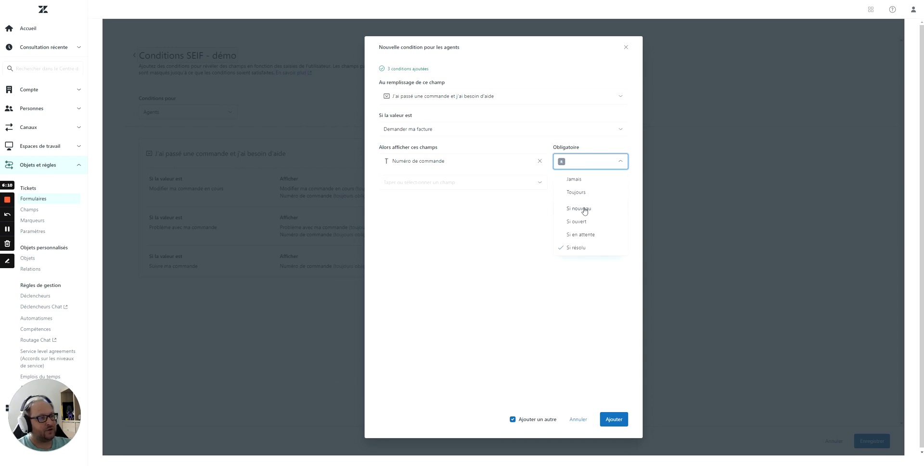
{"action": "left_click", "coordinate": [578, 180]}
{"action": "left_click", "coordinate": [558, 214]}
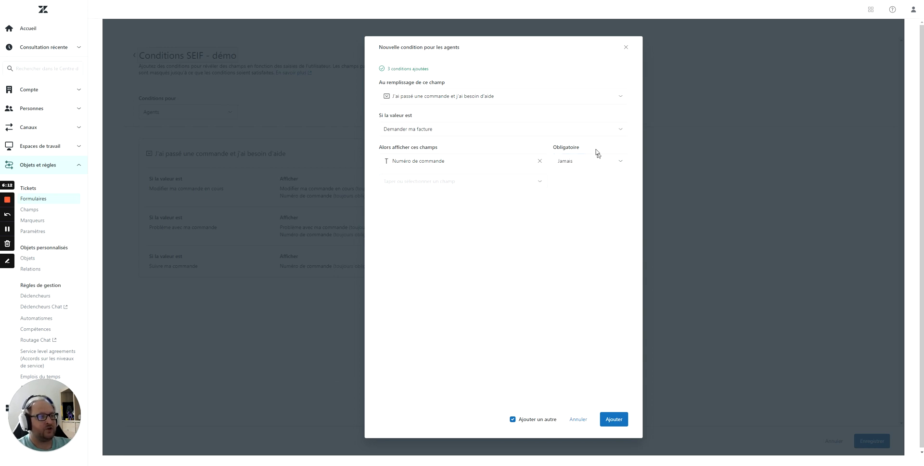
{"action": "left_click", "coordinate": [613, 419]}
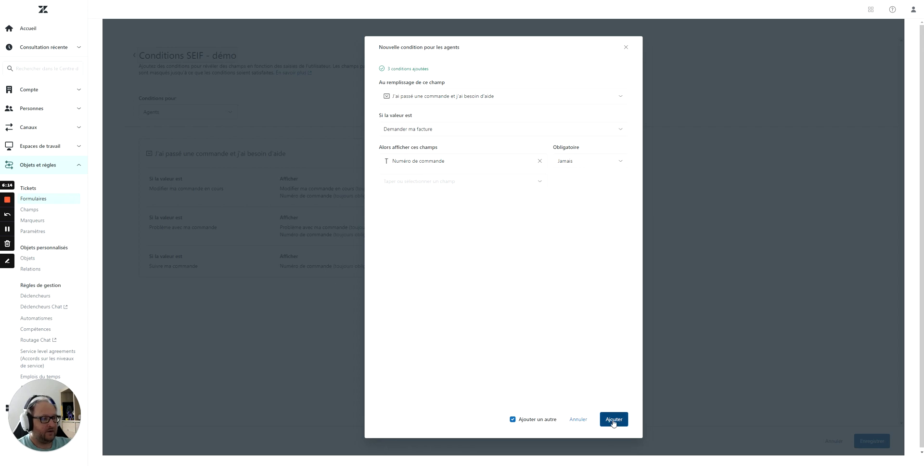
{"action": "left_click", "coordinate": [447, 133]}
{"action": "left_click", "coordinate": [415, 198]}
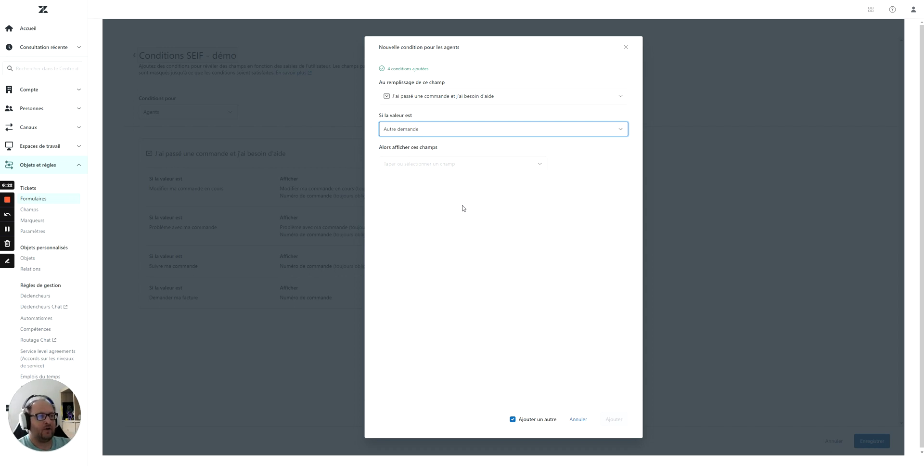
{"action": "left_click", "coordinate": [520, 420]}
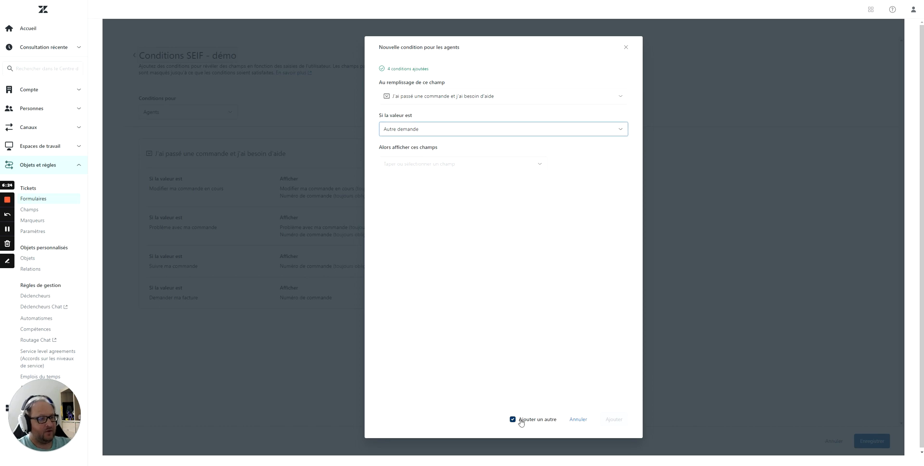
{"action": "left_click", "coordinate": [577, 420]}
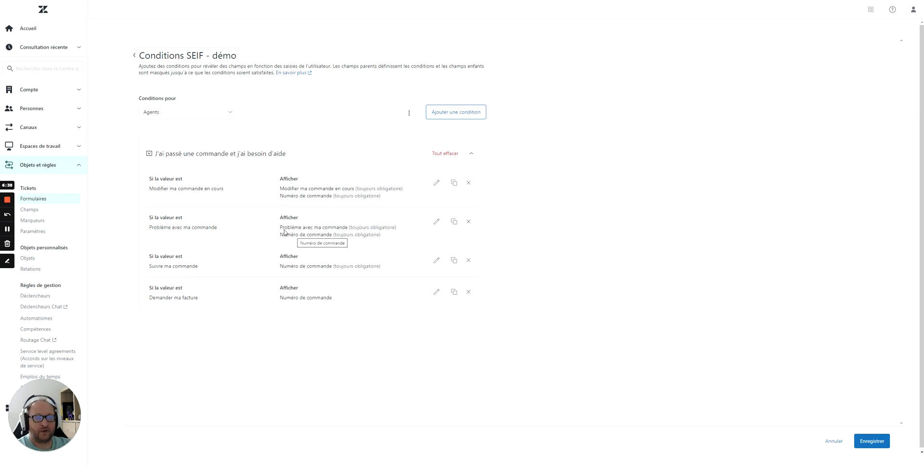
Step: Switch the conditions to "Utilisateurs finaux" and copy the agent conditions to them
{"action": "left_click", "coordinate": [180, 114]}
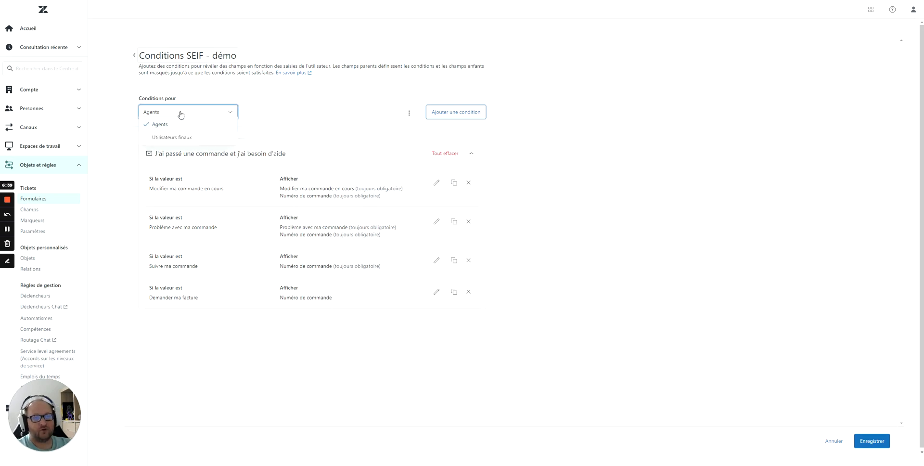
{"action": "left_click", "coordinate": [178, 142]}
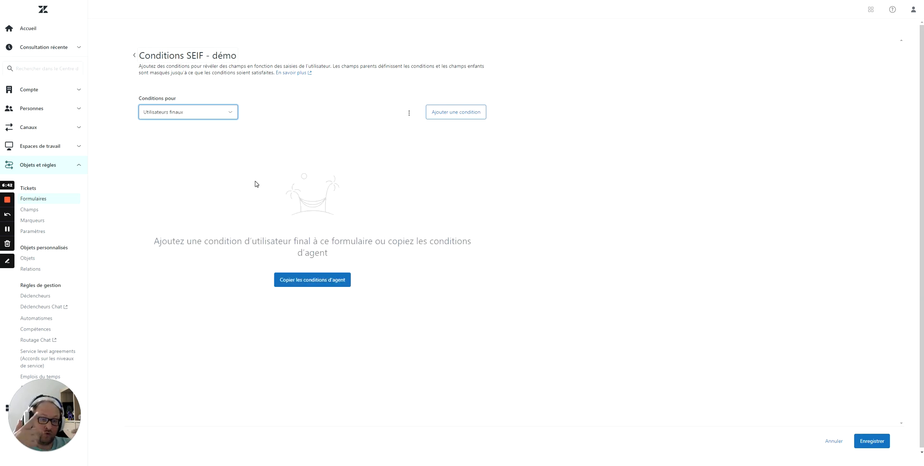
{"action": "left_click", "coordinate": [335, 281]}
Step: Review the agent conditions, return to those for "Utilisateurs finaux" and save the form
{"action": "left_click", "coordinate": [197, 118]}
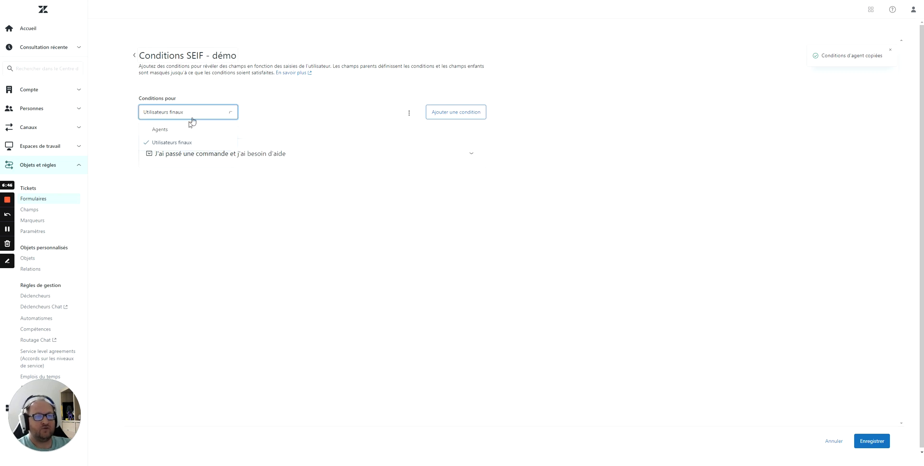
{"action": "left_click", "coordinate": [179, 131]}
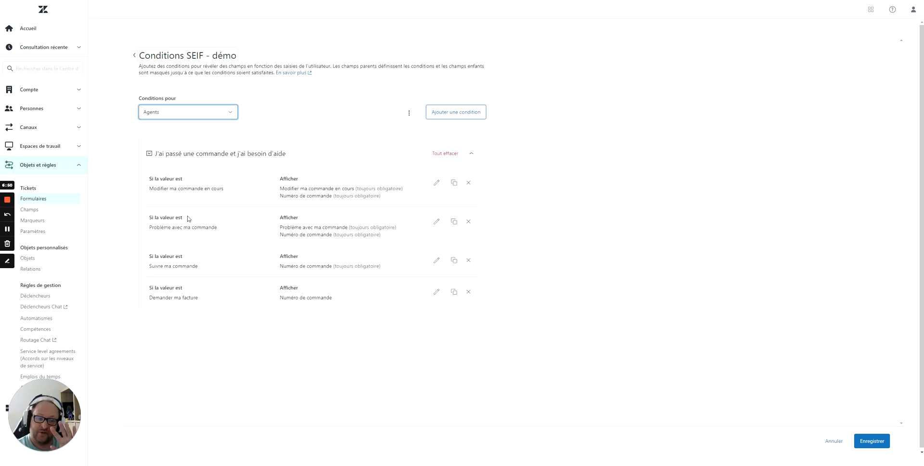
{"action": "left_click", "coordinate": [171, 114]}
{"action": "left_click", "coordinate": [172, 143]}
{"action": "left_click", "coordinate": [306, 202]}
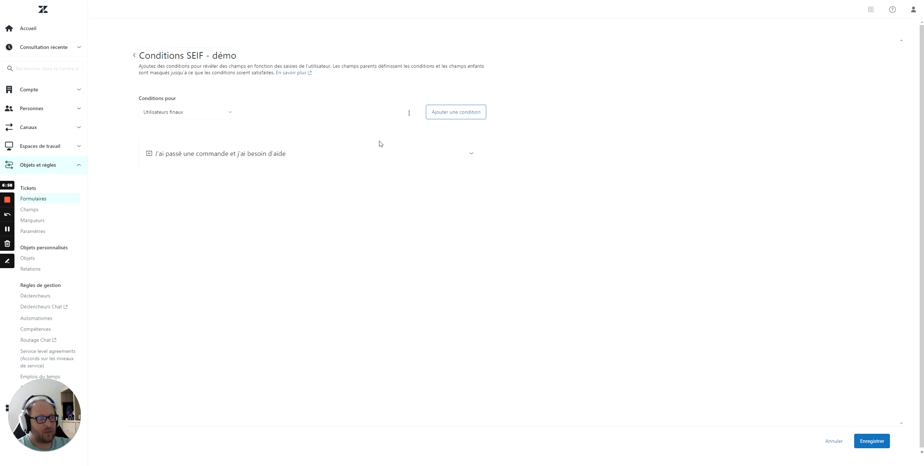
{"action": "left_click", "coordinate": [875, 442]}
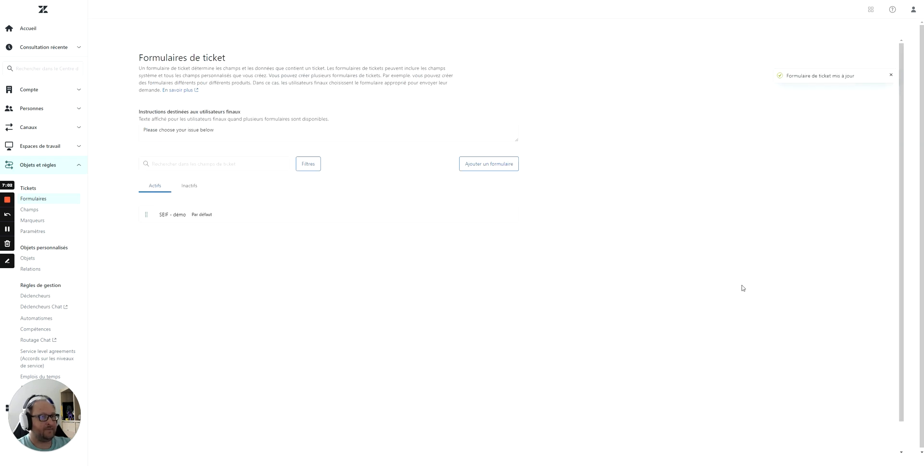
Step: Switch to the sample ticket in Zendesk Support, reload it and set its type to Question
{"action": "key", "text": "ctrl+shift+Tab"}
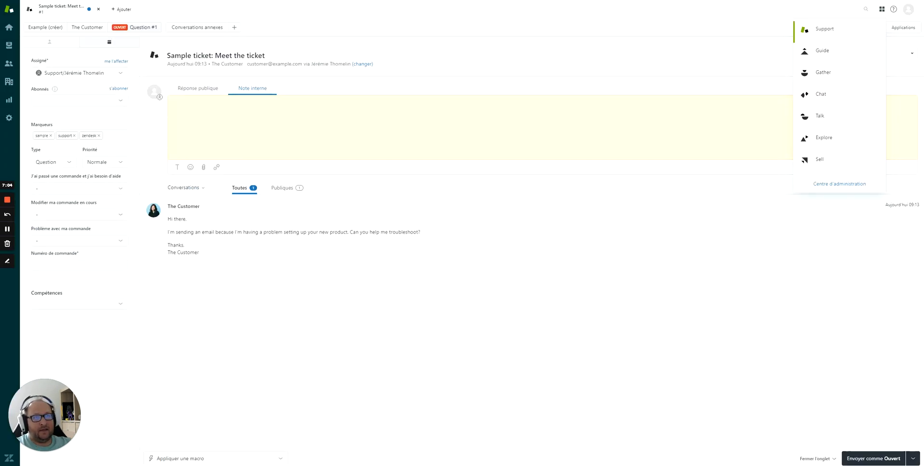
{"action": "left_click", "coordinate": [271, 295]}
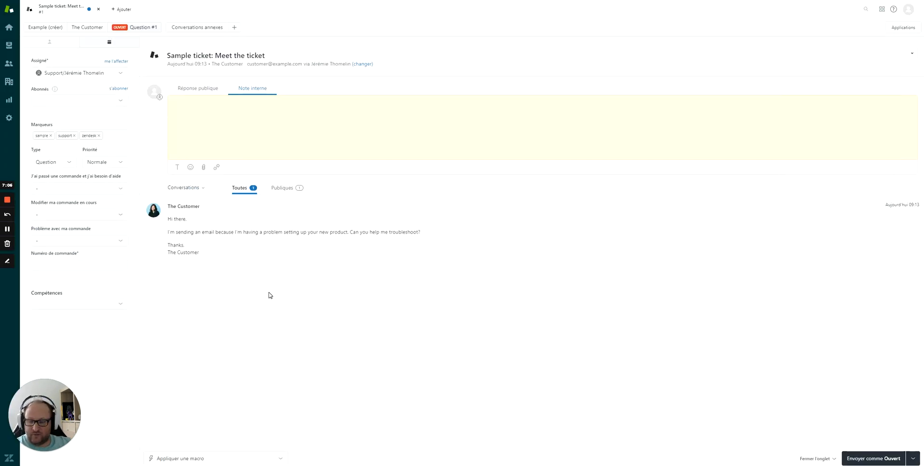
{"action": "left_click", "coordinate": [486, 29]}
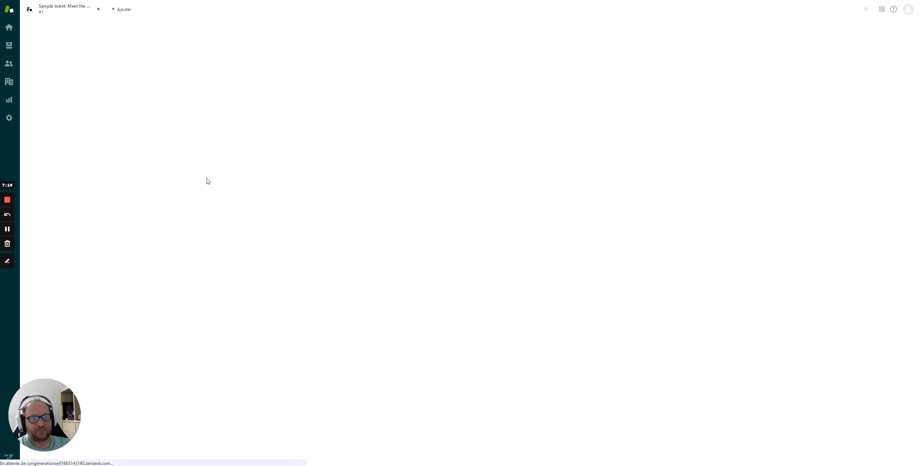
{"action": "left_click", "coordinate": [58, 163]}
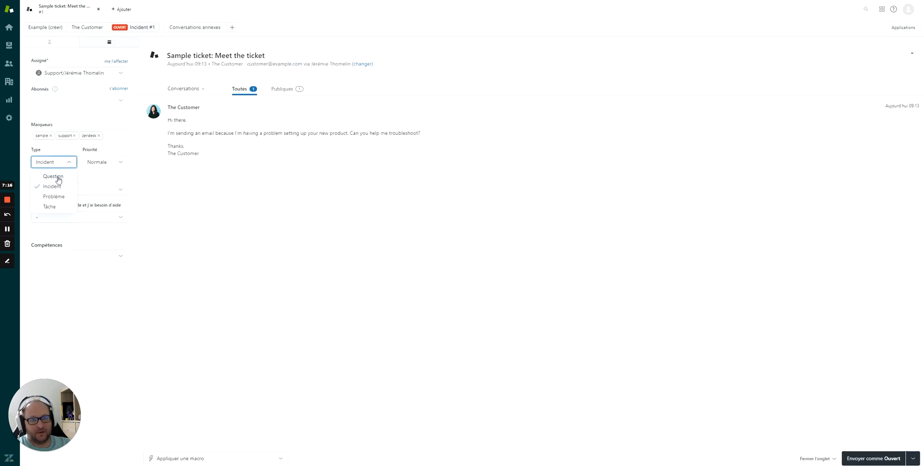
{"action": "left_click", "coordinate": [53, 176]}
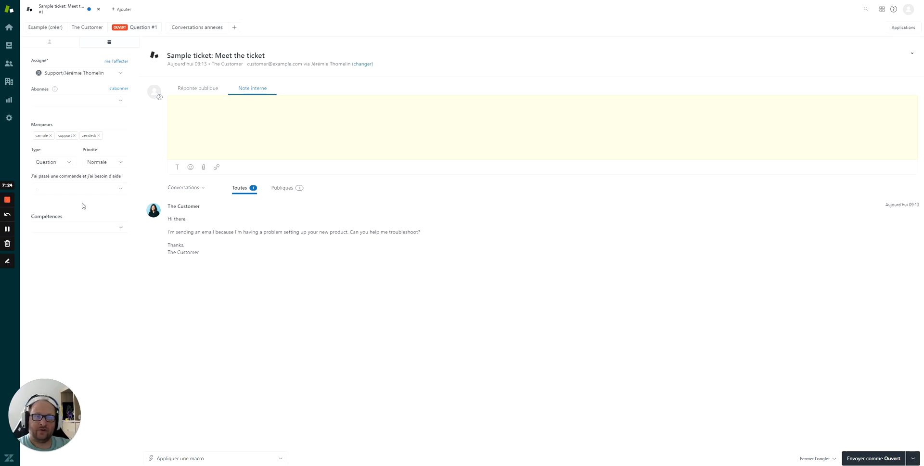
Step: Test the ticket's "J'ai passé une commande et j'ai besoin d'aide" field with "Modifier ma commande en cours", "Autre demande" and "Demander ma facture"
{"action": "left_click", "coordinate": [79, 188]}
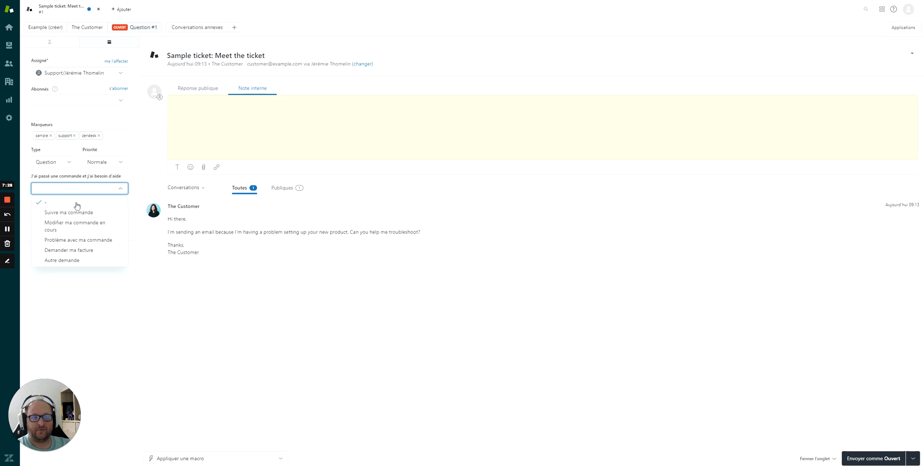
{"action": "left_click", "coordinate": [77, 229]}
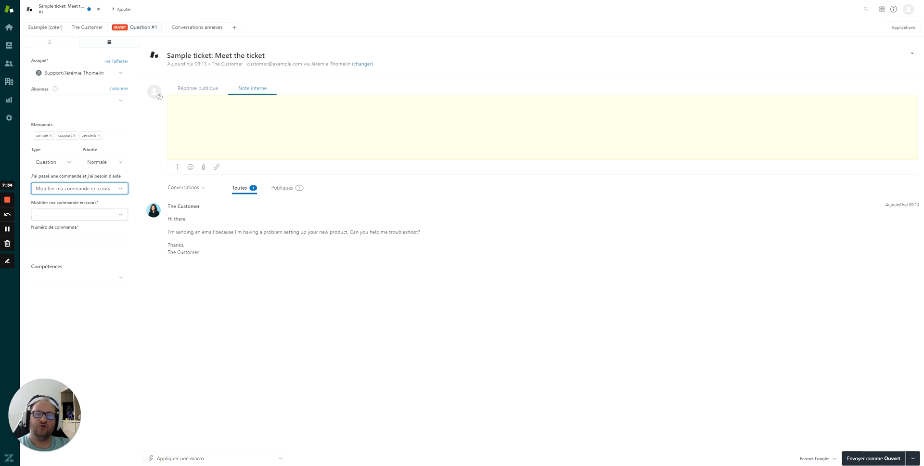
{"action": "left_click", "coordinate": [107, 189]}
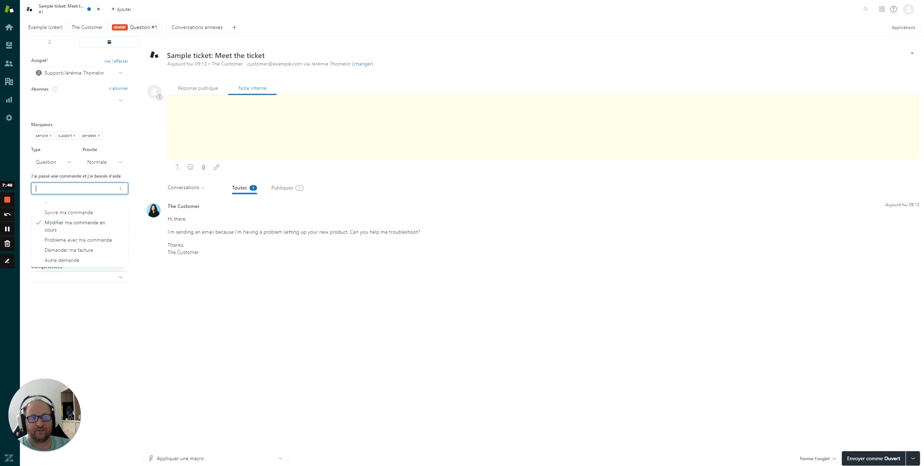
{"action": "left_click", "coordinate": [75, 259]}
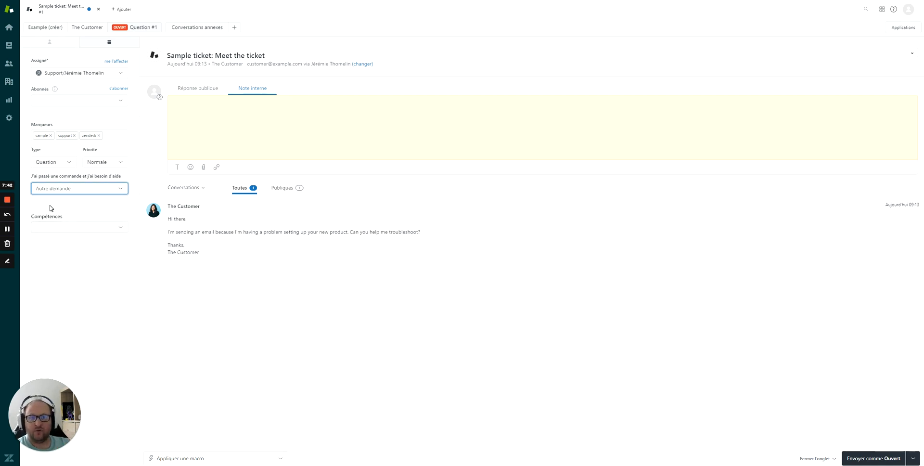
{"action": "left_click", "coordinate": [81, 191]}
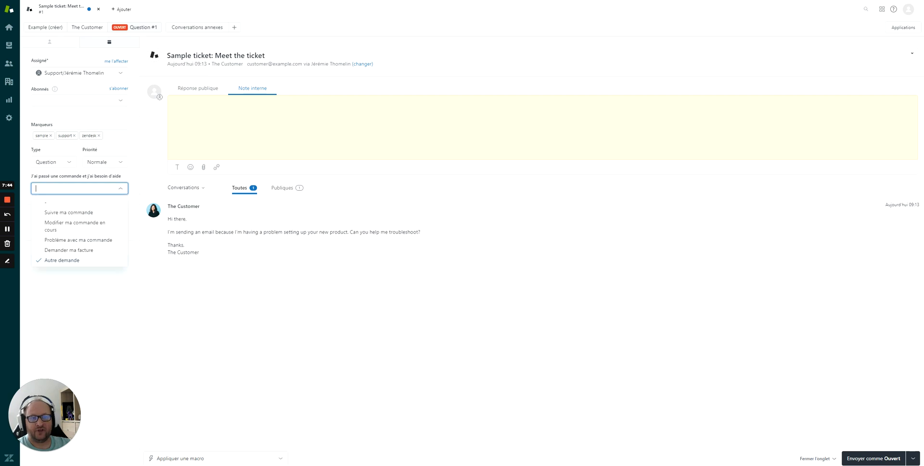
{"action": "left_click", "coordinate": [79, 252]}
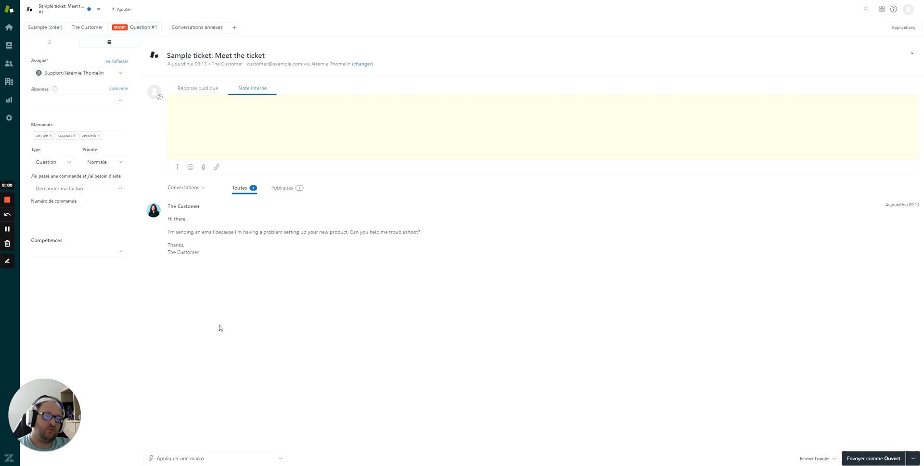
Step: Switch to the help center's "Envoyer une demande" form and reload it to apply the new conditions
{"action": "left_click", "coordinate": [354, 445]}
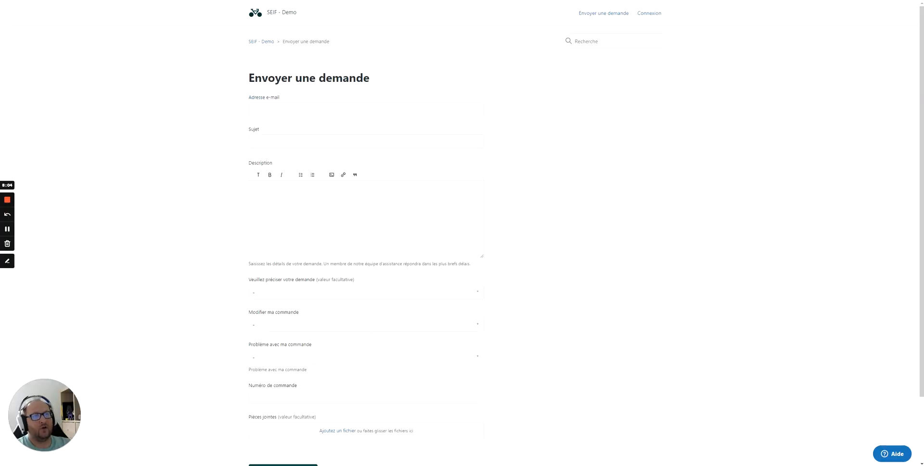
{"action": "scroll", "coordinate": [219, 213], "scroll_direction": "down", "scroll_amount": 1}
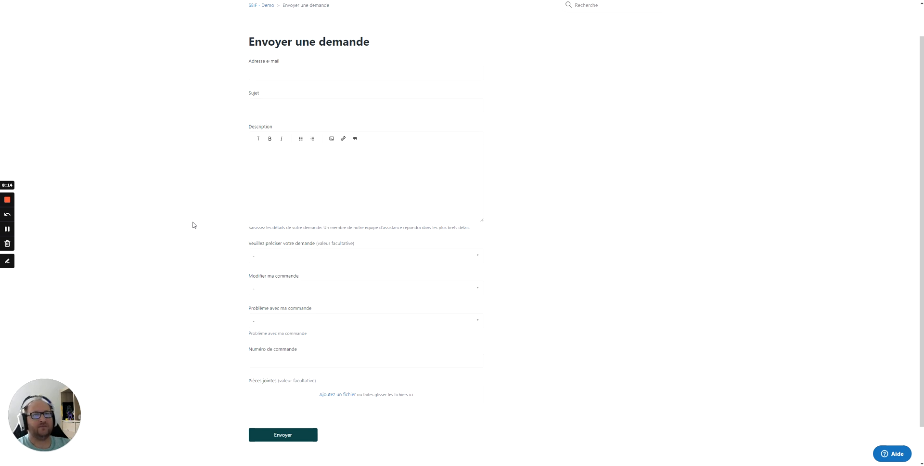
{"action": "key", "text": "F5"}
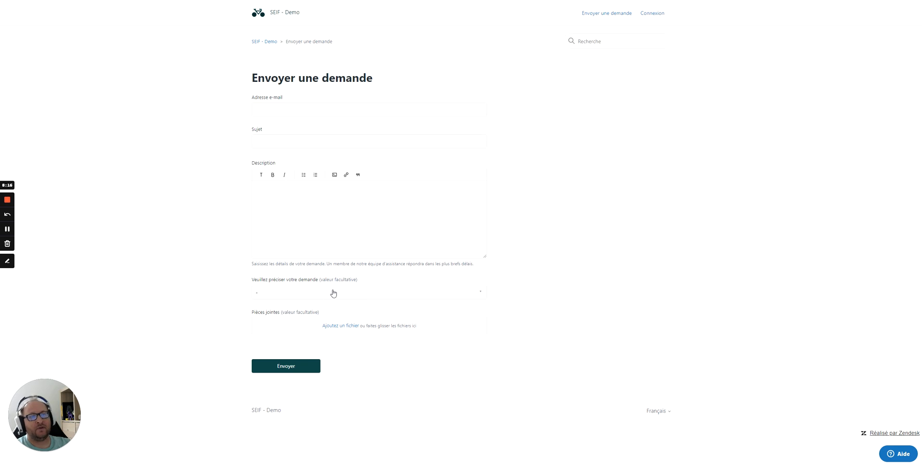
Step: Set "Veuillez préciser votre demande" to "Modifier ma commande en cours" to test the end-user conditions, and submit the form
{"action": "left_click", "coordinate": [332, 290]}
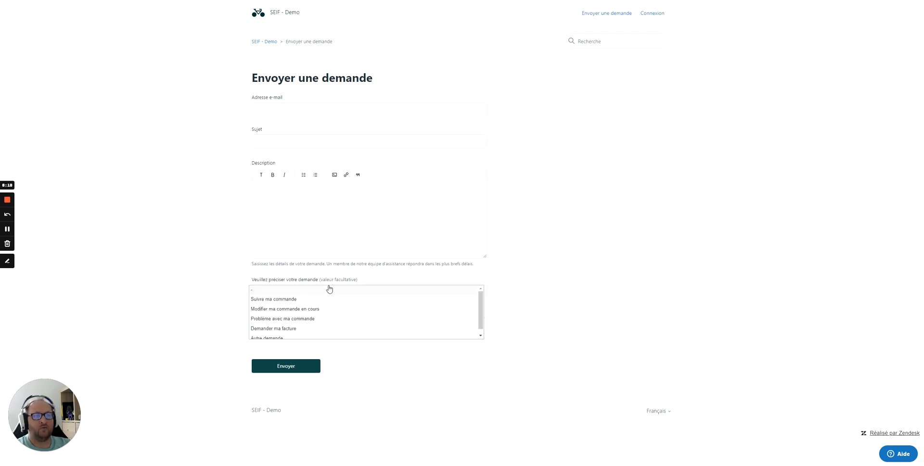
{"action": "left_click", "coordinate": [315, 310]}
{"action": "scroll", "coordinate": [226, 287], "scroll_direction": "down", "scroll_amount": 1}
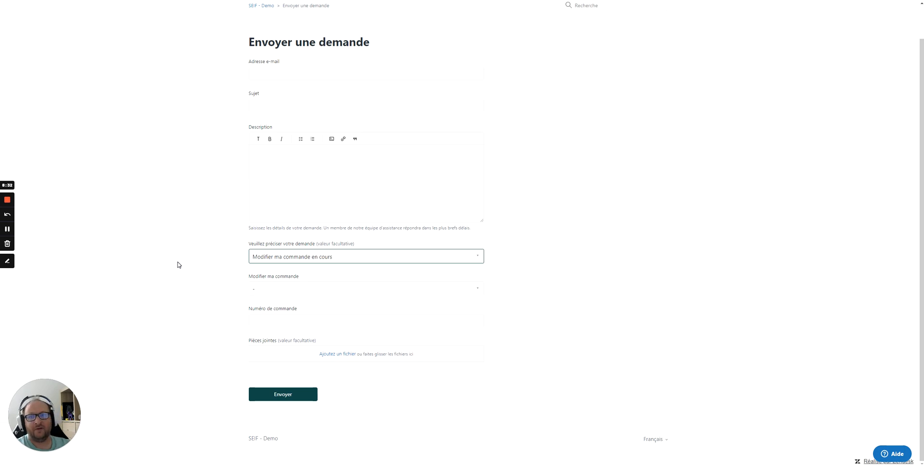
{"action": "left_click", "coordinate": [289, 394]}
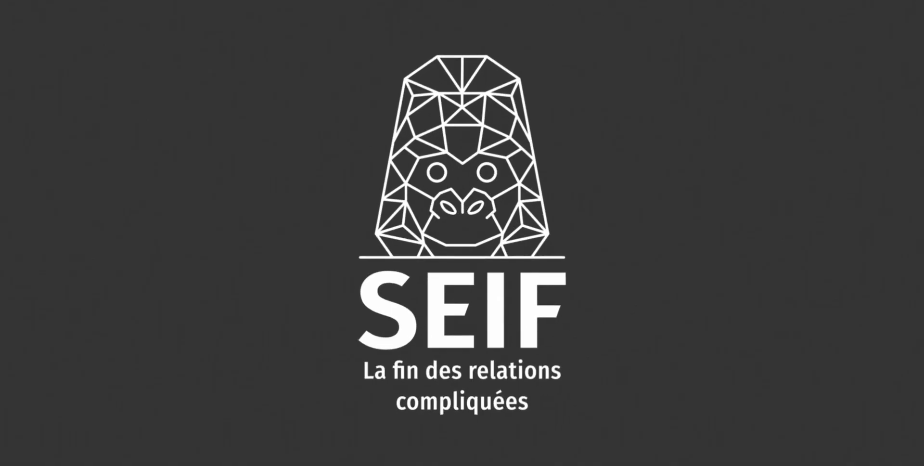